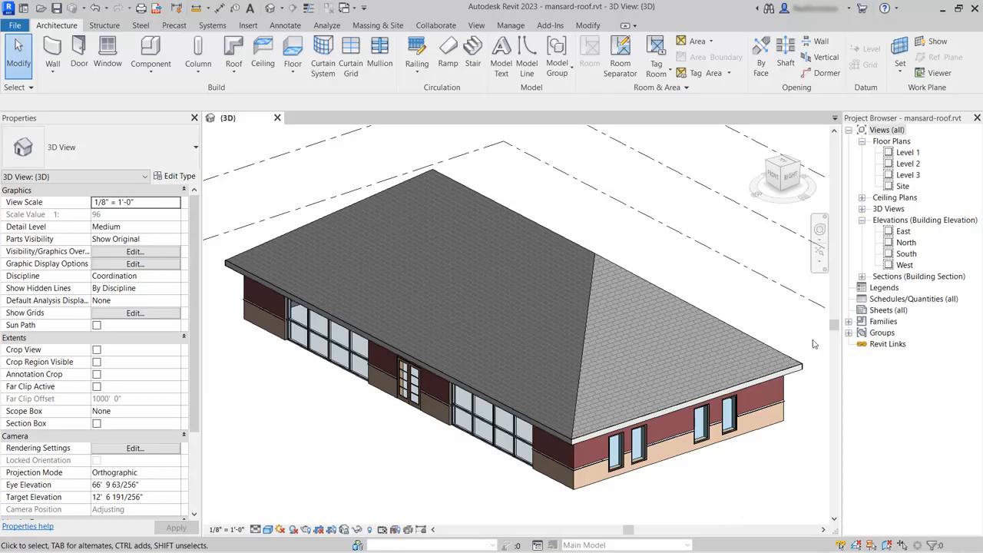
- In the North elevation, set the hip roof's slope to 18" / 12"
left_click(907, 242)
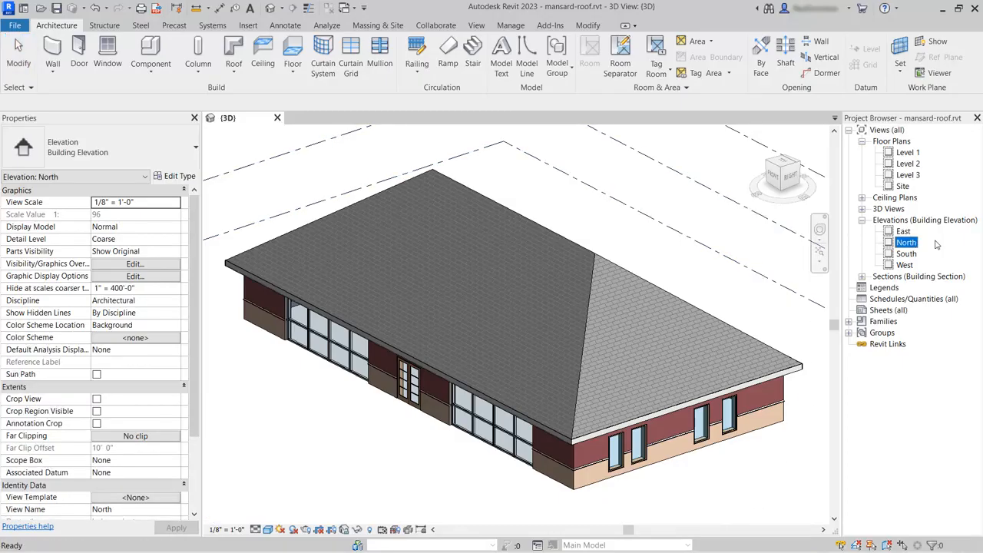
double_click(908, 243)
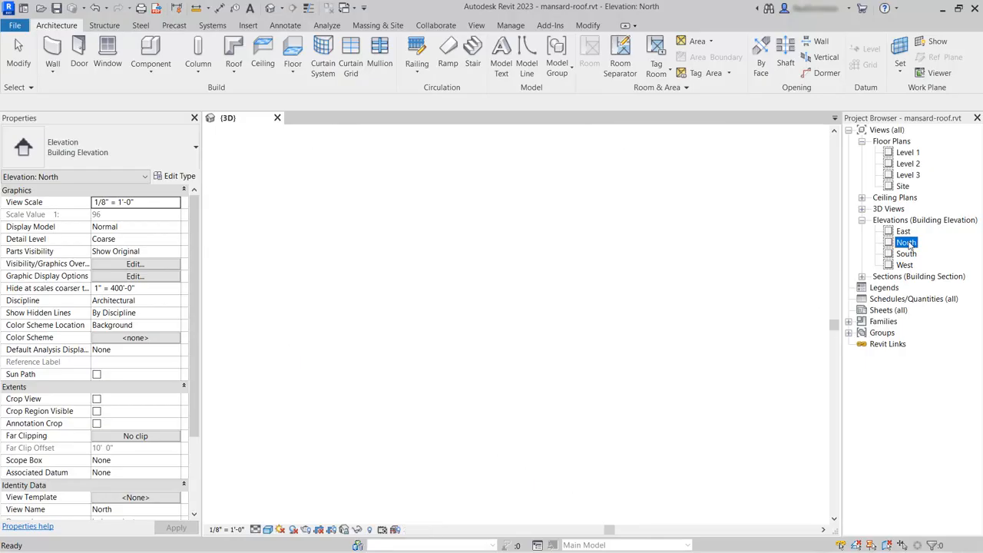
scroll(691, 368, "up", 3)
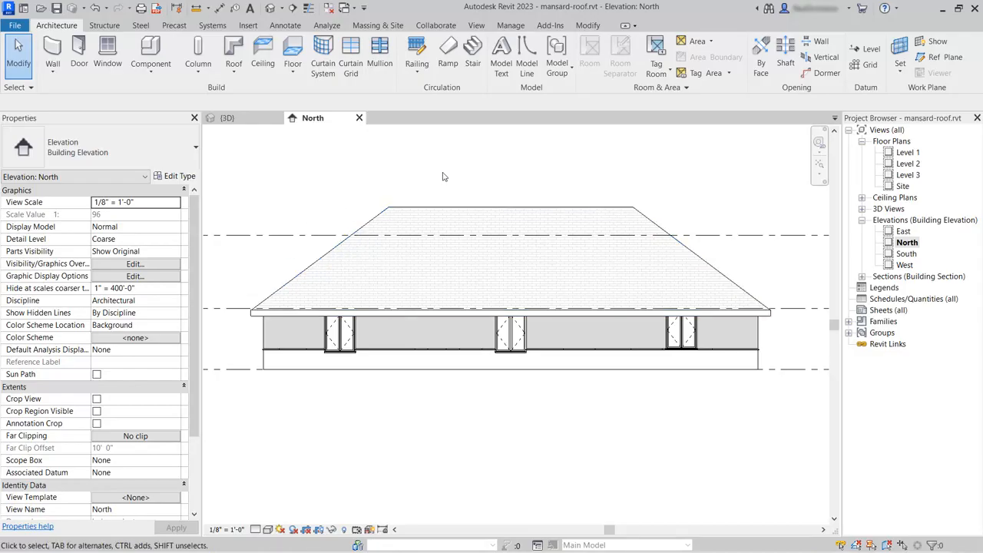
left_click(479, 208)
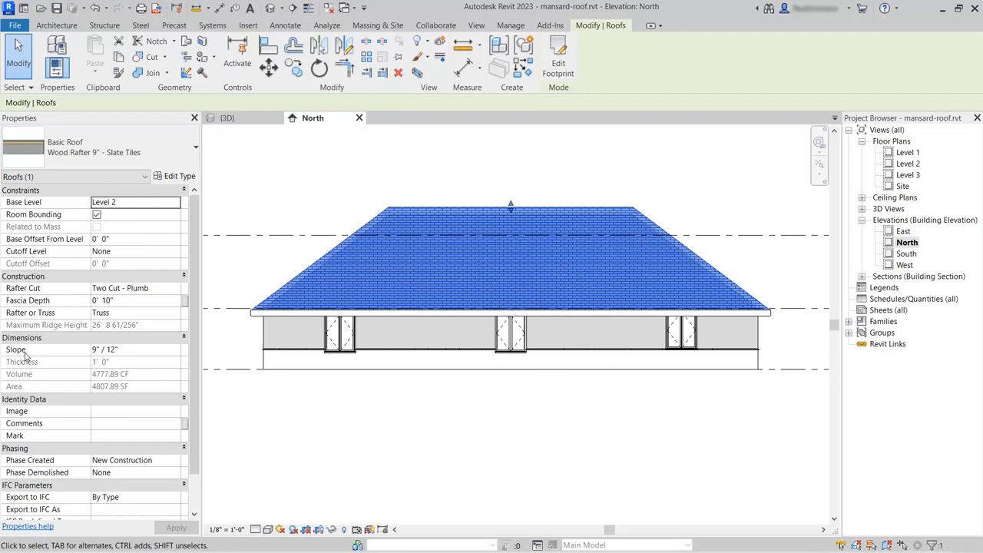
left_click(137, 349)
type("18")
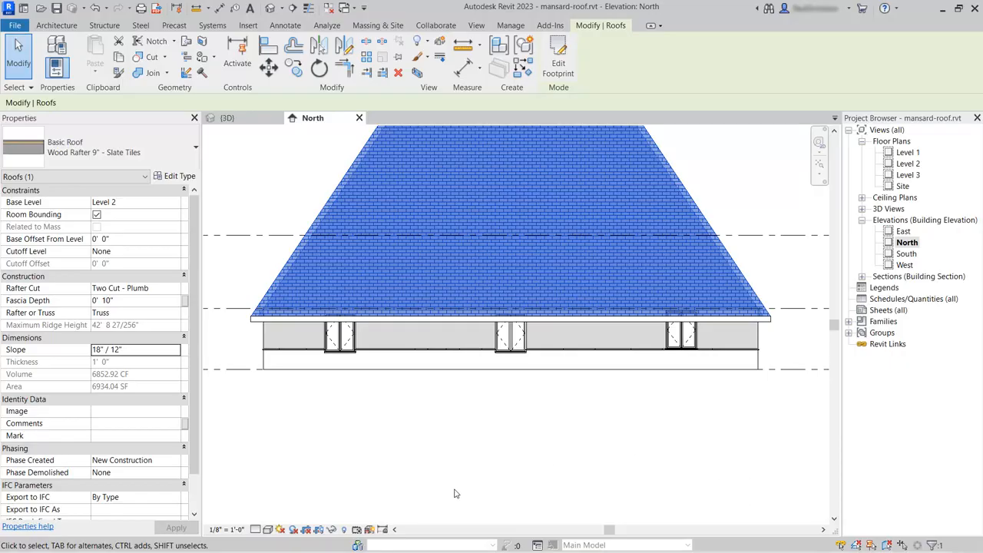
- Cut the roof off at Level 3 and view the truncated roof in 3D
scroll(457, 493, "down", 1)
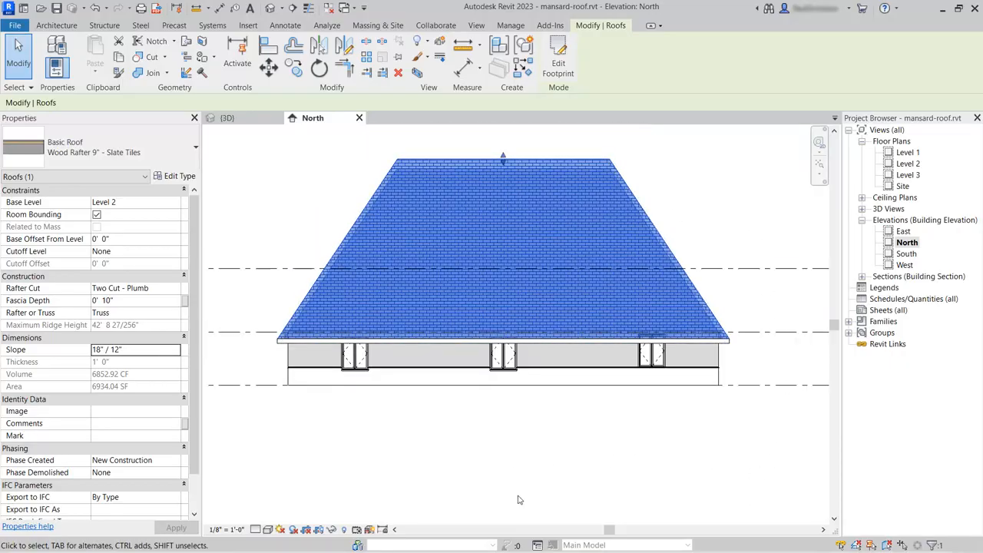
middle_click_drag(492, 503, 471, 509)
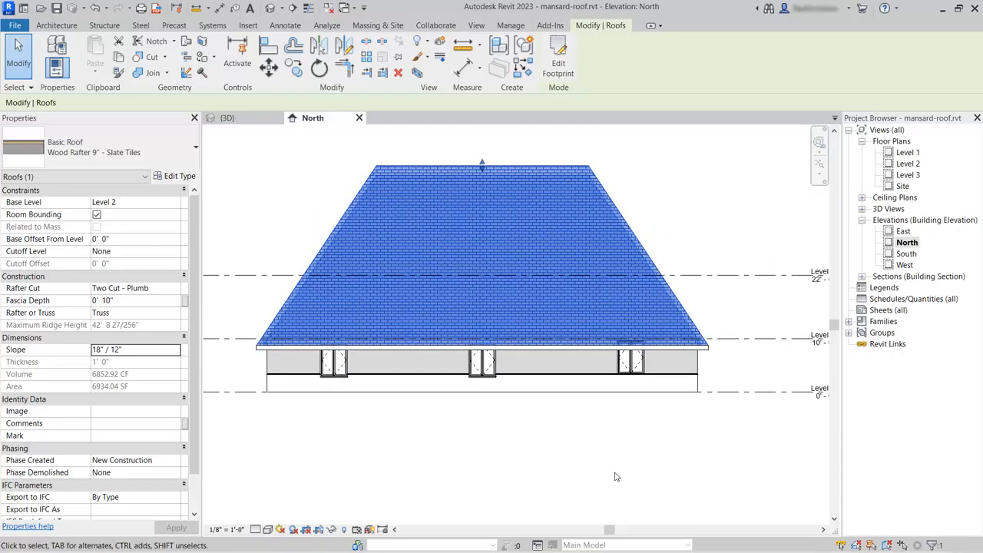
middle_click_drag(677, 492, 607, 491)
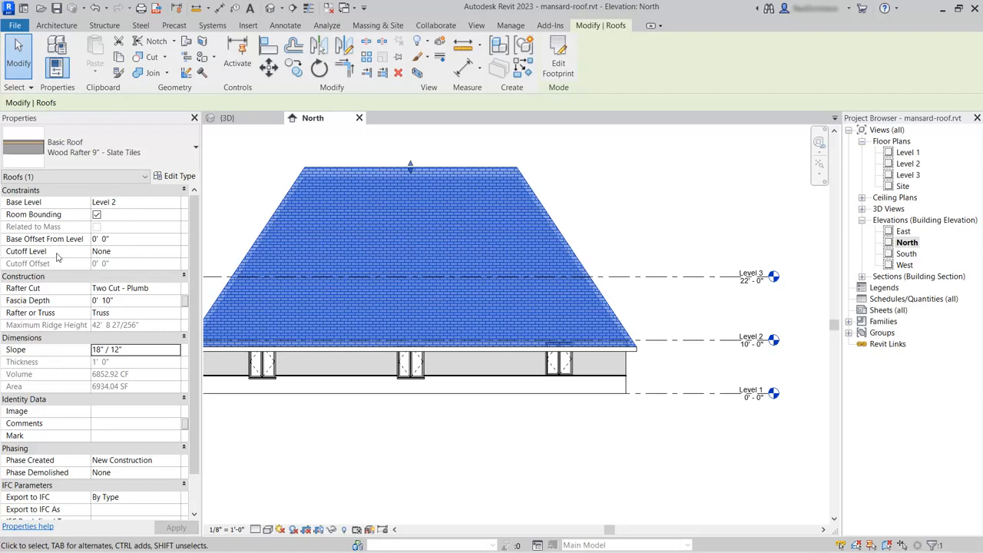
left_click(176, 256)
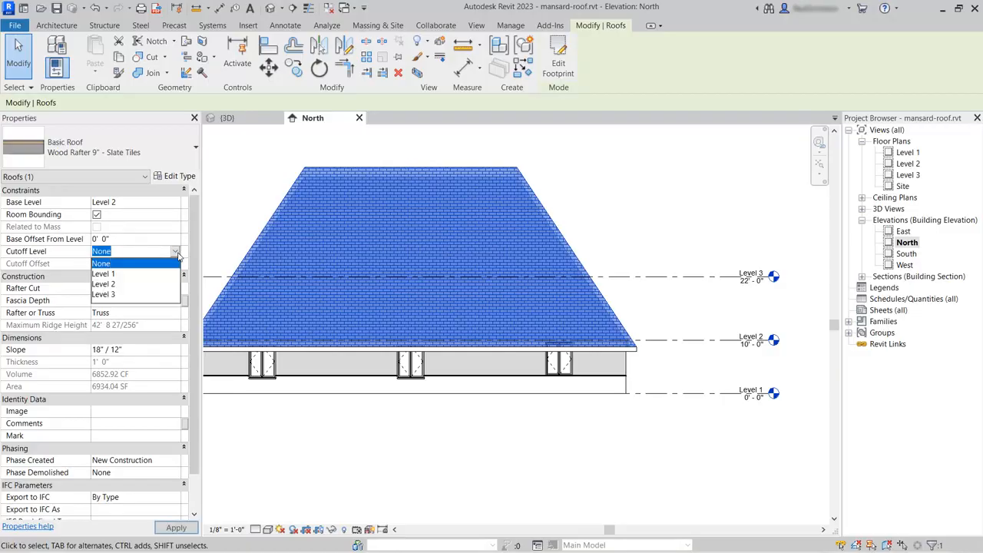
left_click(142, 296)
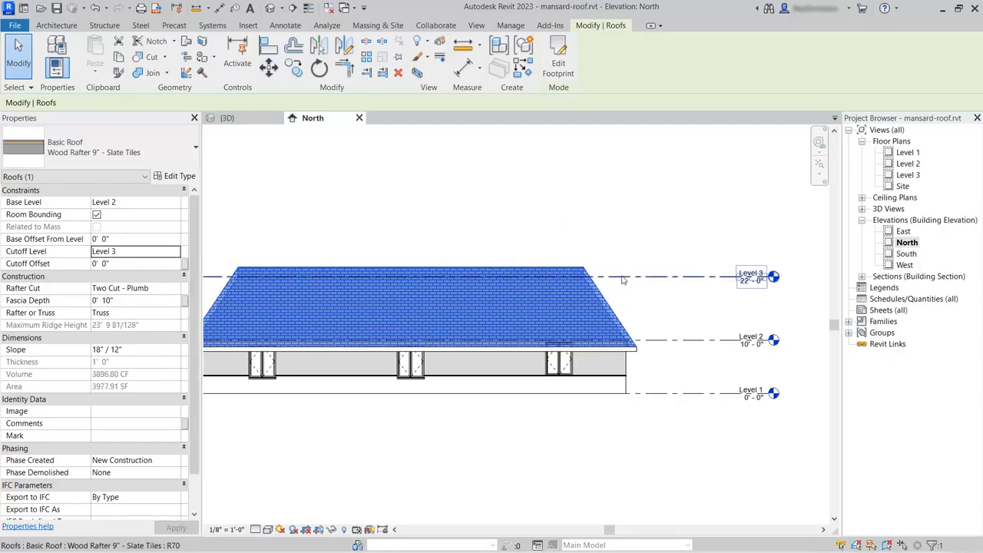
left_click(637, 216)
middle_click_drag(399, 211, 461, 210)
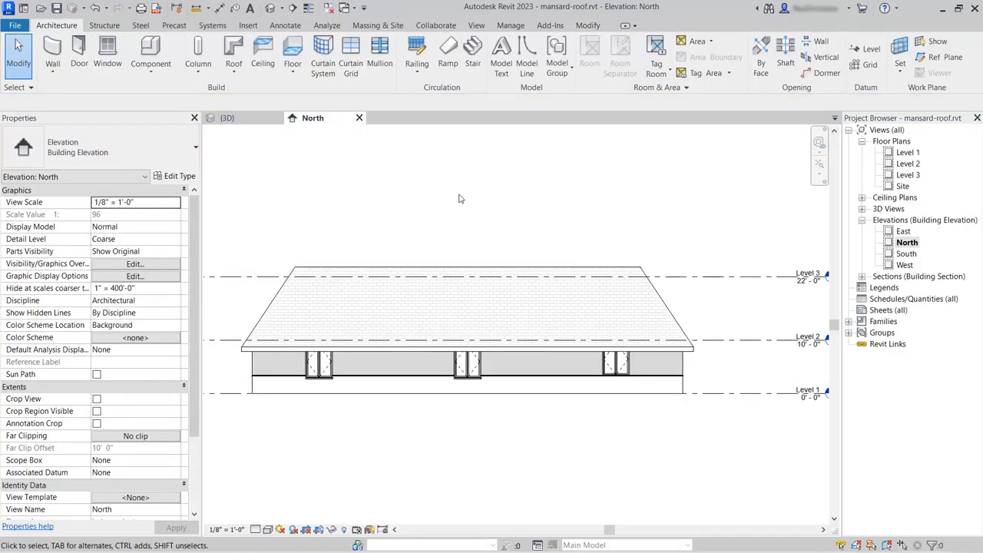
left_click(239, 118)
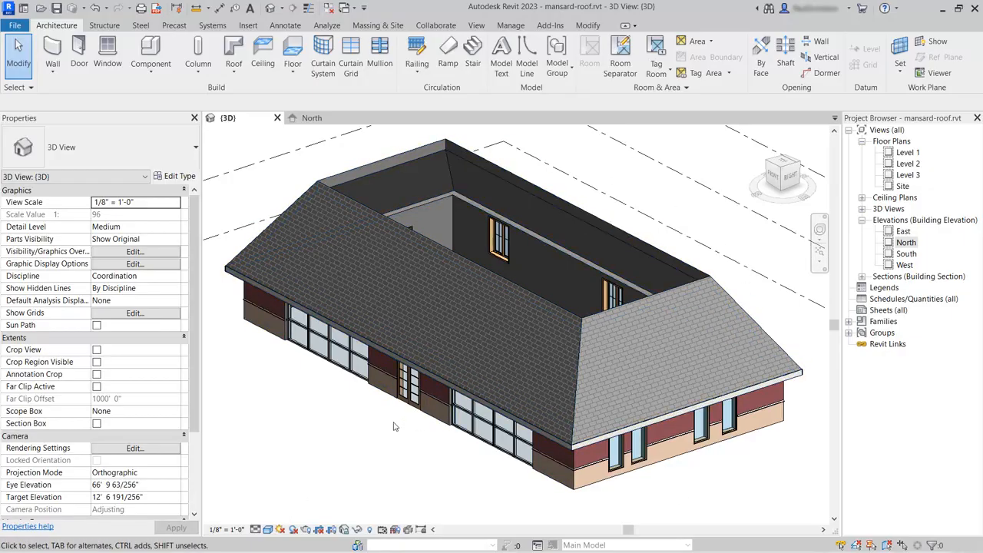
- In the Level 3 floor plan, start a footprint roof using the Wood Rafter 9" - Slate Tiles type
left_click(908, 175)
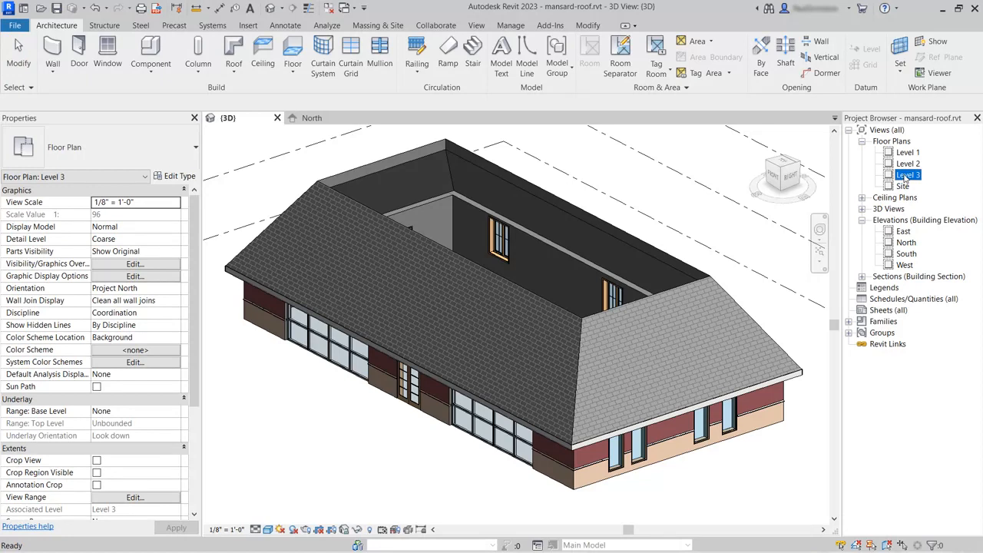
double_click(907, 175)
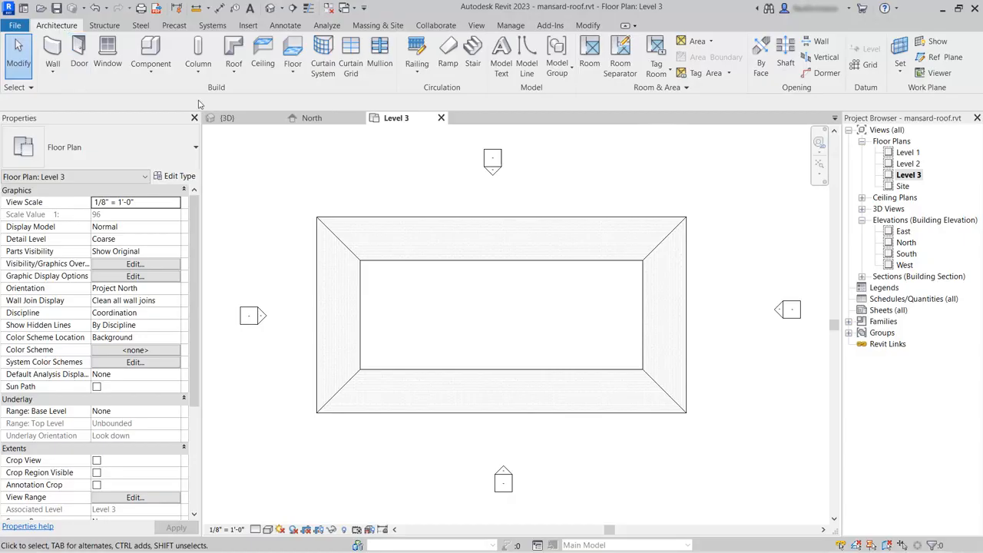
left_click(233, 51)
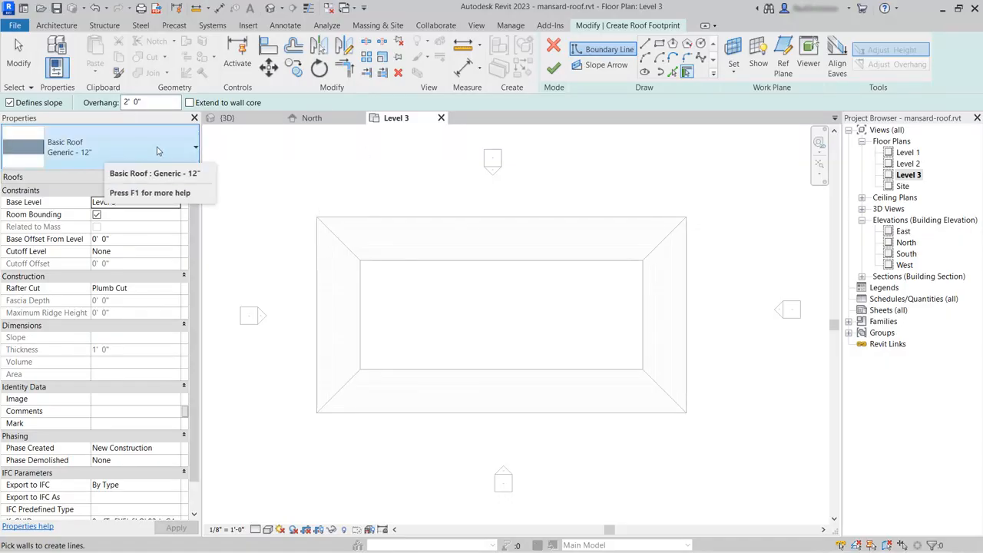
left_click(185, 147)
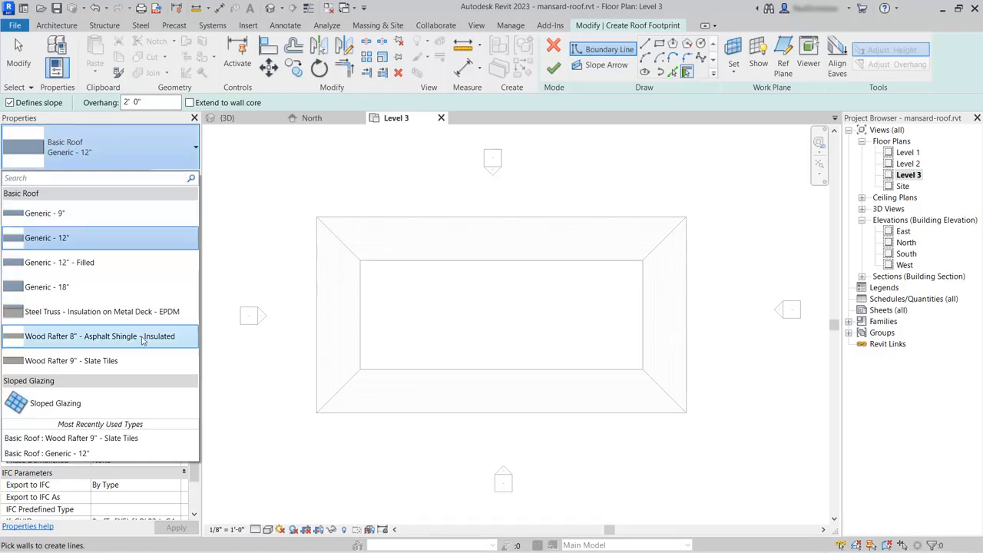
mouse_move(119, 360)
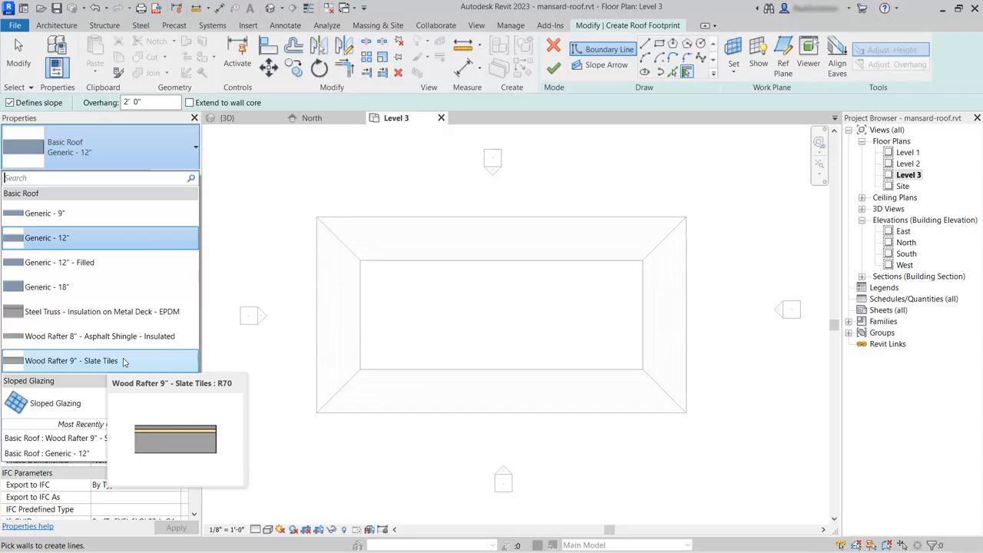
left_click(121, 361)
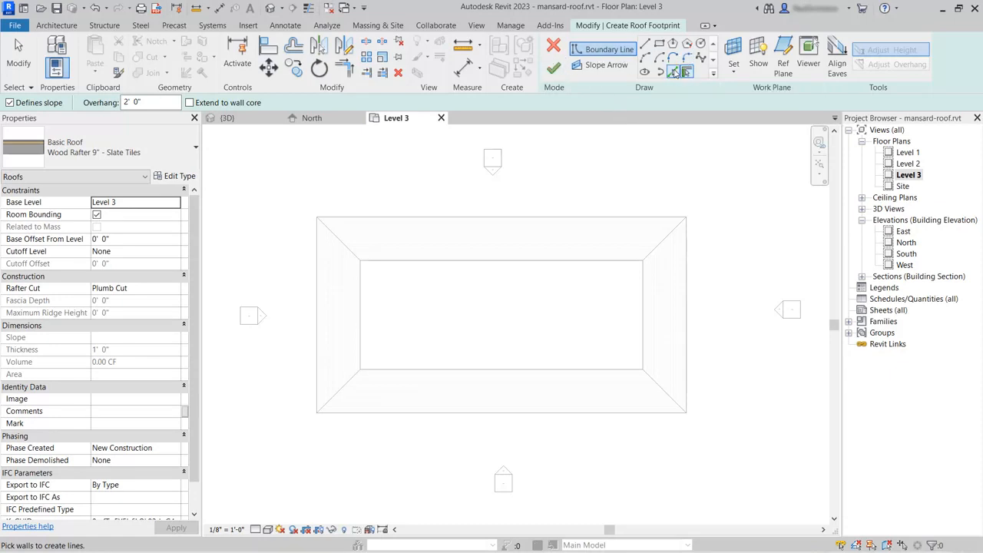
- Create the upper roof's slope-defining boundary from the four inner edges of the lower roof's opening, locked to them, and finish the footprint
left_click(673, 72)
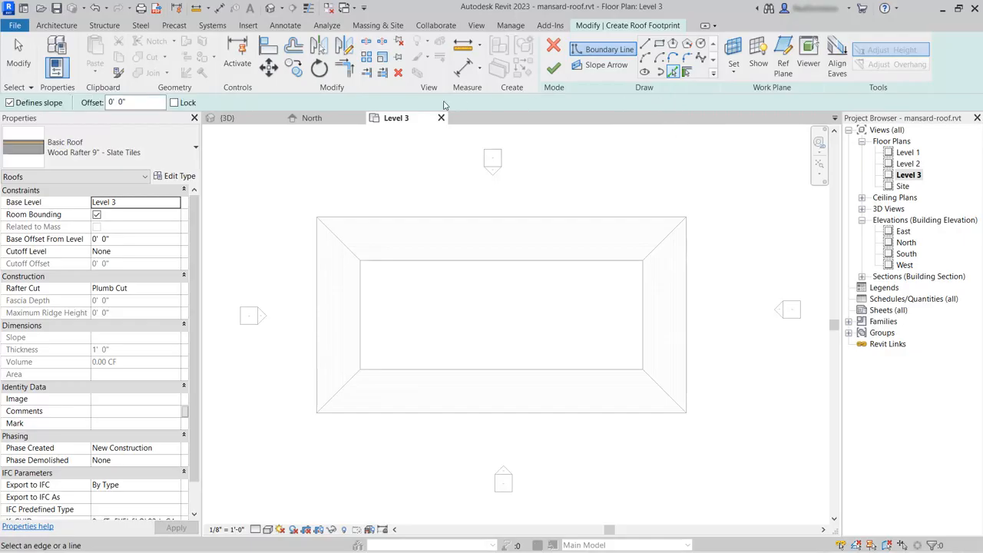
left_click(175, 104)
left_click(526, 261)
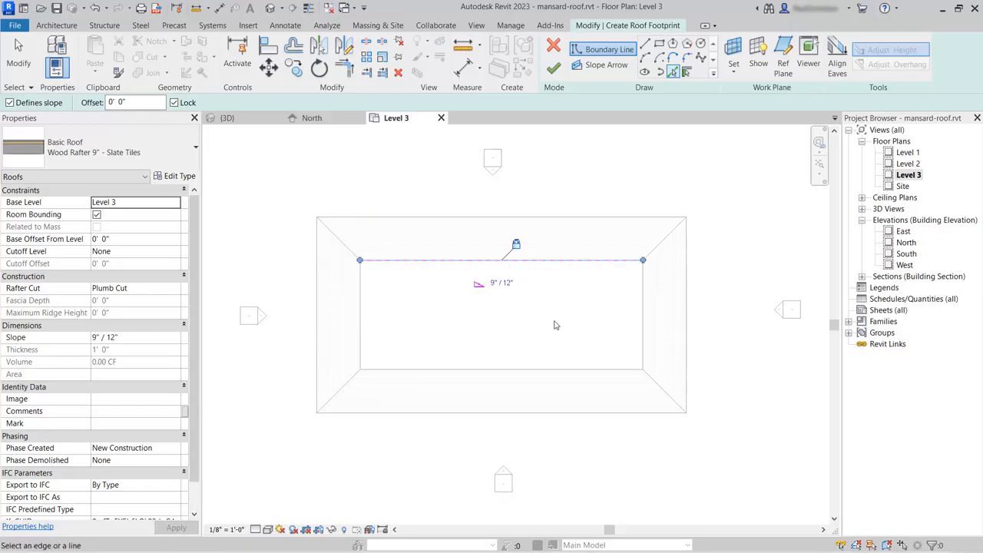
left_click(639, 323)
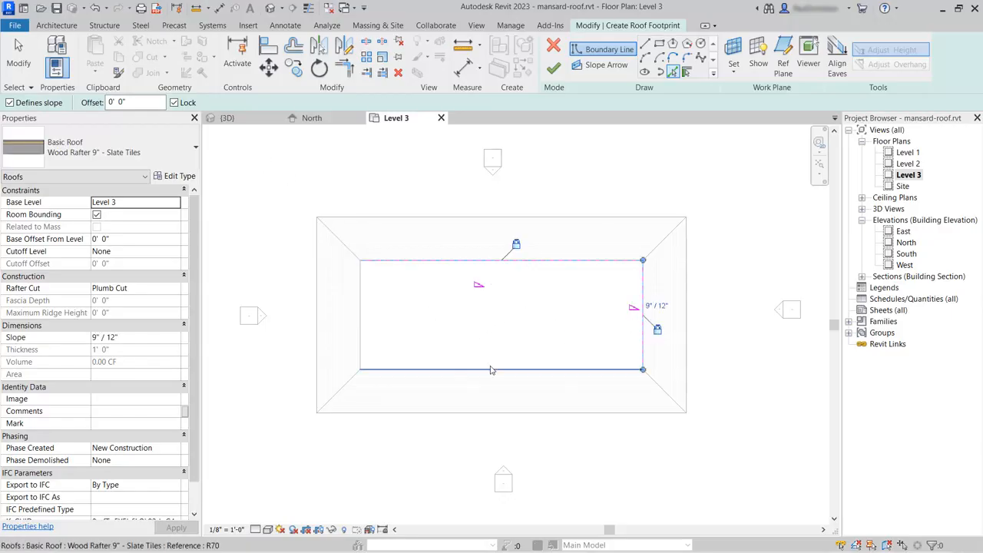
left_click(491, 369)
left_click(360, 306)
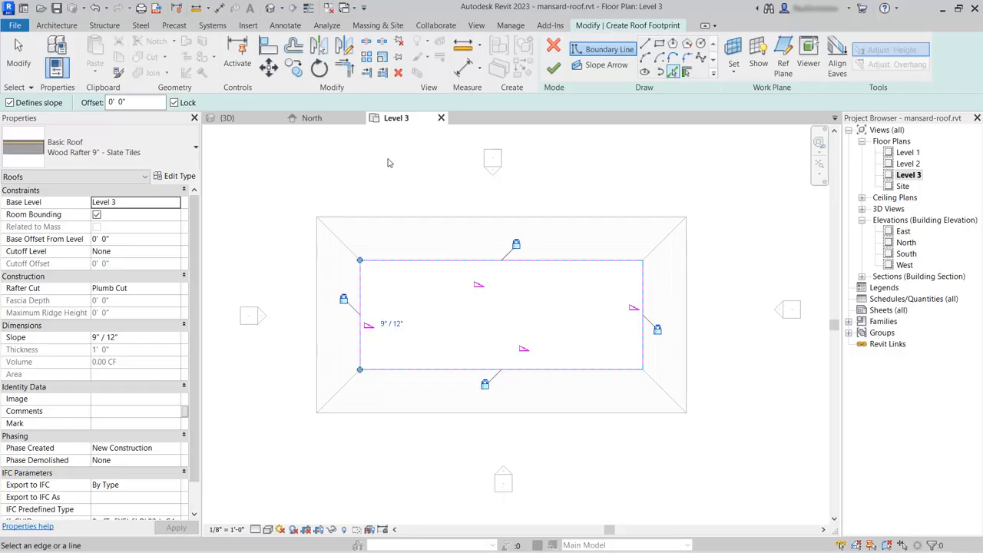
left_click(553, 68)
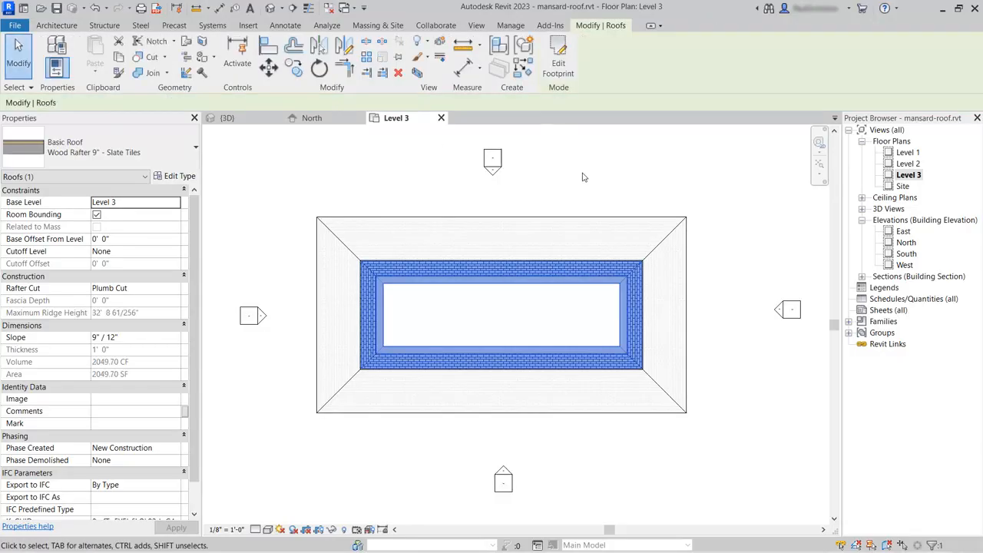
left_click(652, 176)
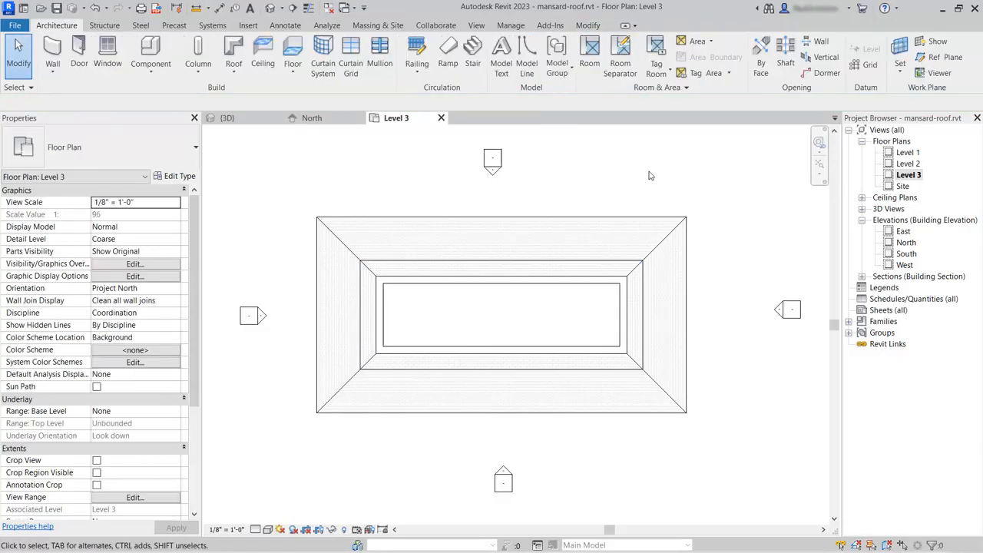
- In the 3D view, set the upper roof's slope to 3" / 12" and inspect where it meets the lower roof
left_click(239, 123)
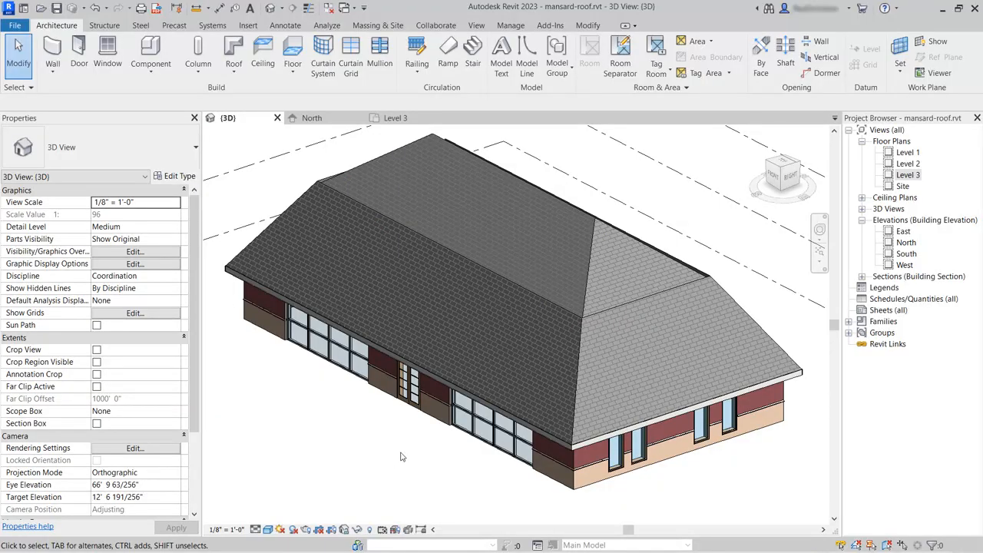
left_click(411, 156)
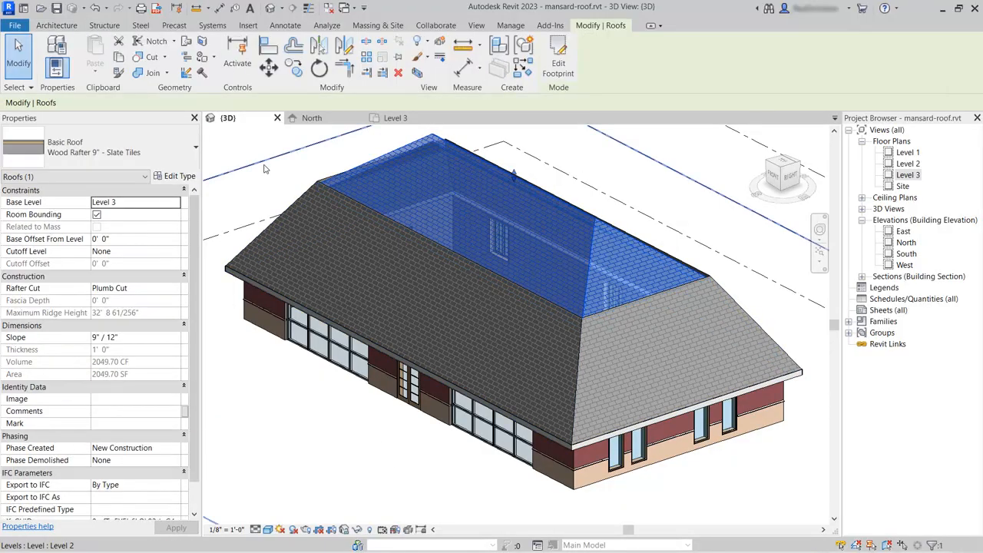
left_click(133, 342)
type("3")
key("Return")
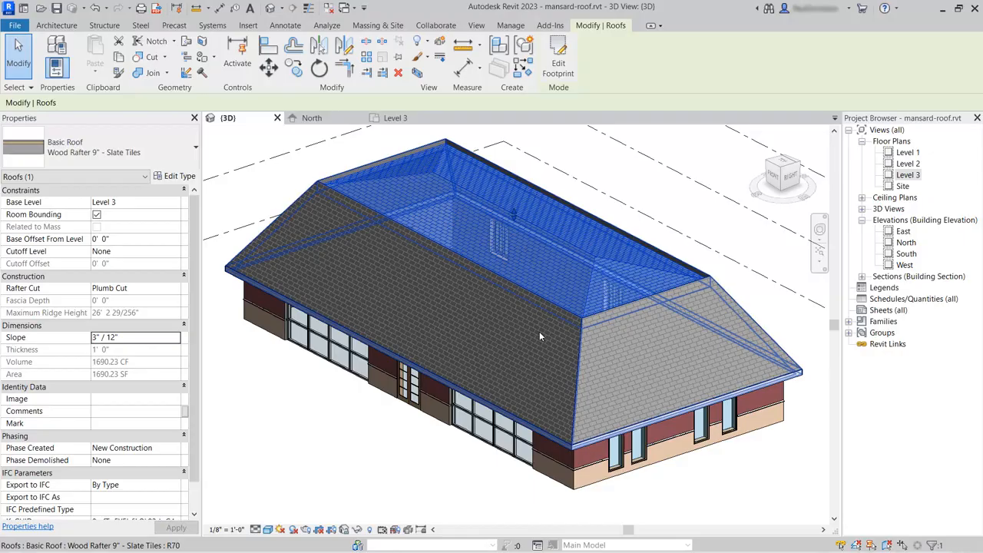
left_click(309, 434)
middle_click_drag(355, 465, 327, 416, "shift")
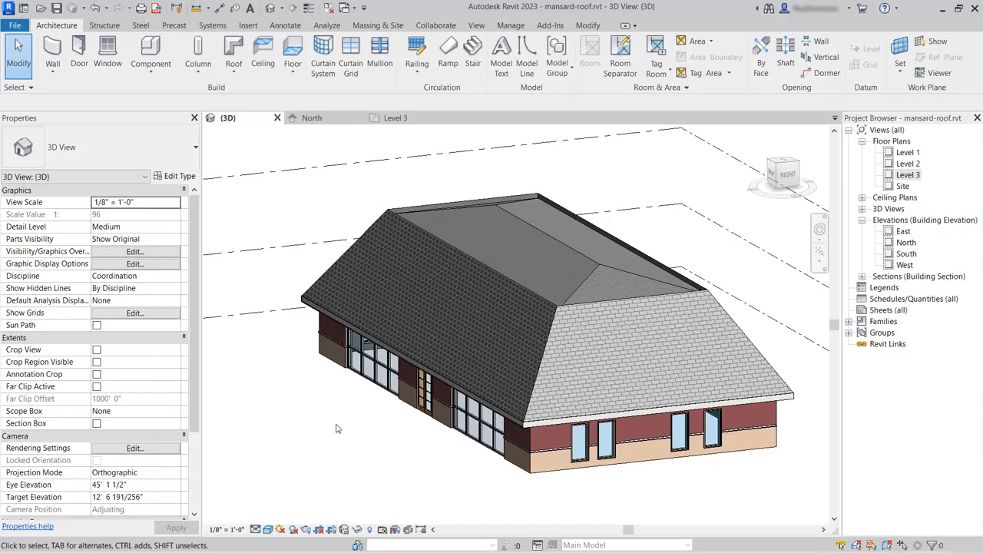
scroll(564, 180, "up", 5)
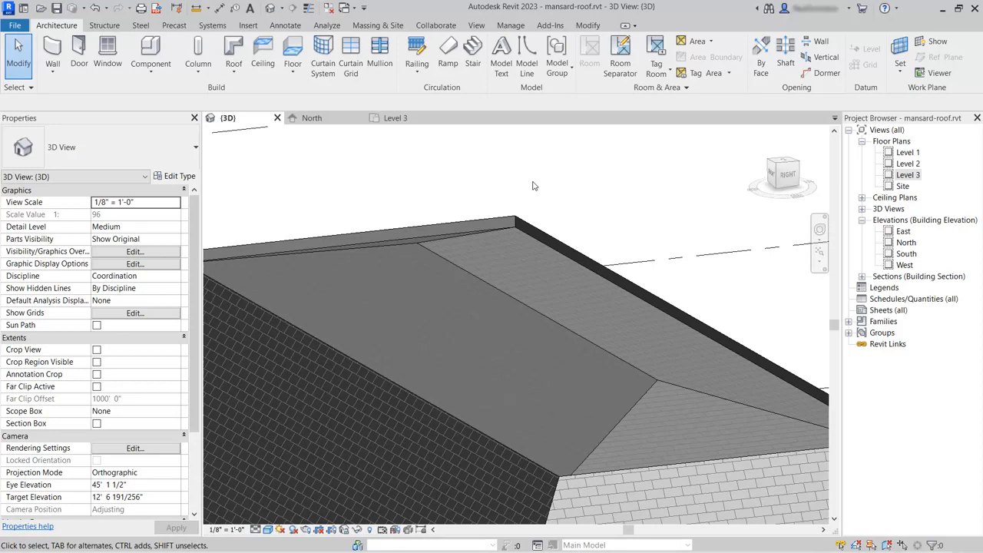
scroll(533, 186, "down", 2)
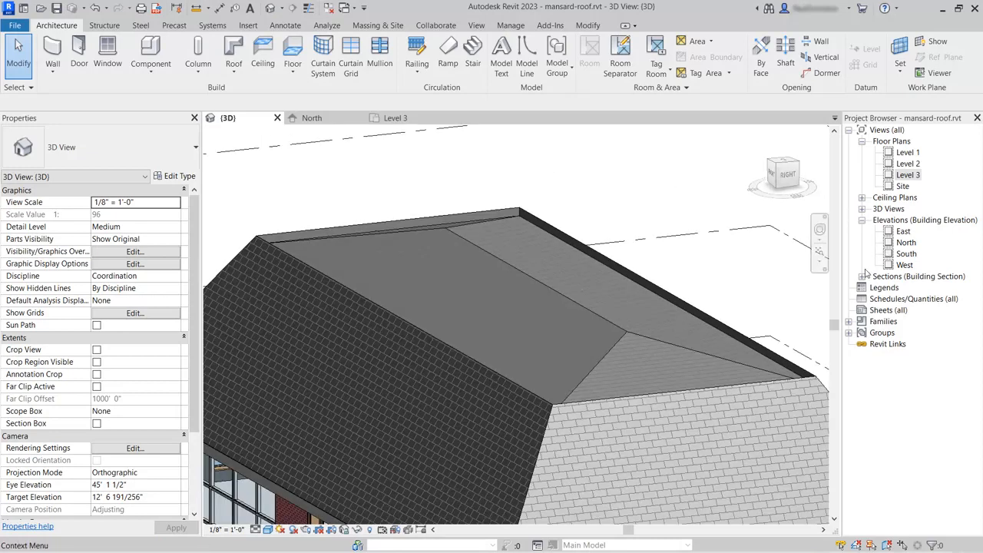
- Open the Section 1 building section at the joint between the lower and upper roofs
left_click(896, 277)
left_click(861, 276)
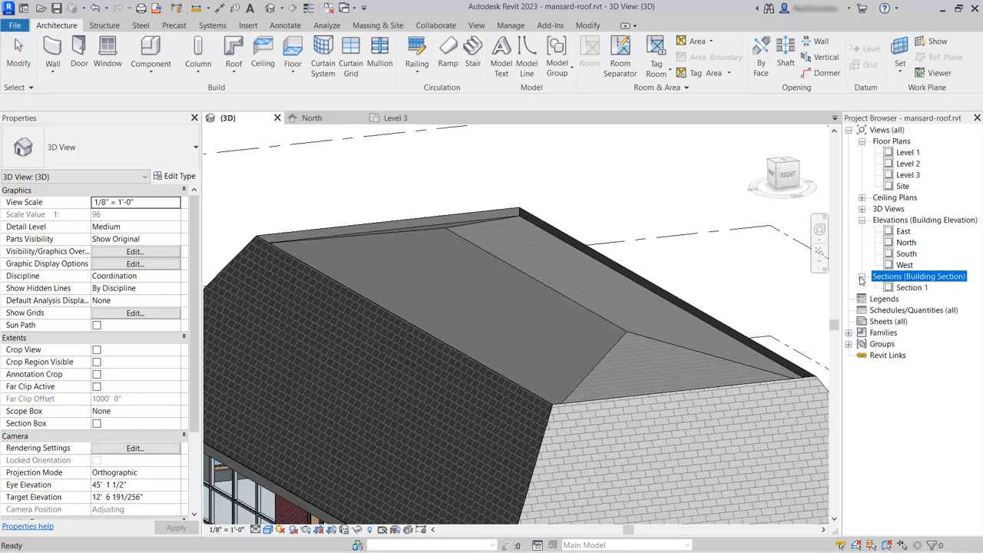
left_click(912, 288)
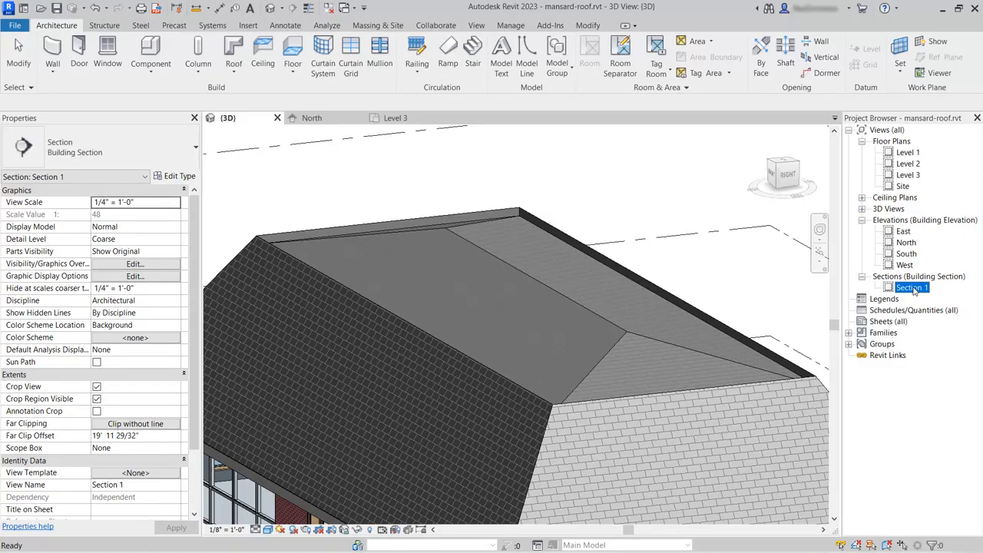
double_click(914, 290)
scroll(352, 229, "up", 2)
scroll(352, 229, "up", 5)
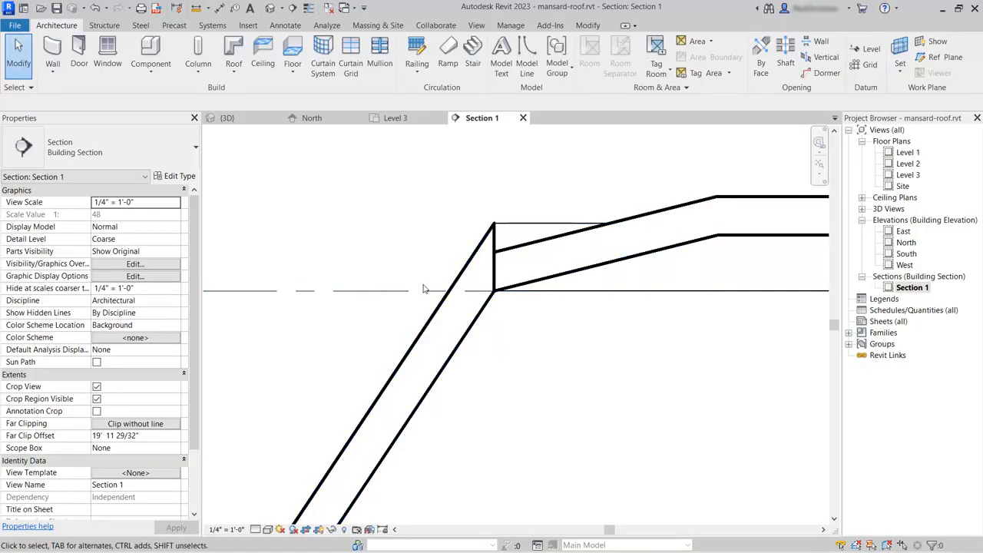
- Move the upper roof vertically from its top edge endpoint to the upper tip of the lower roof's cut
left_click(570, 275)
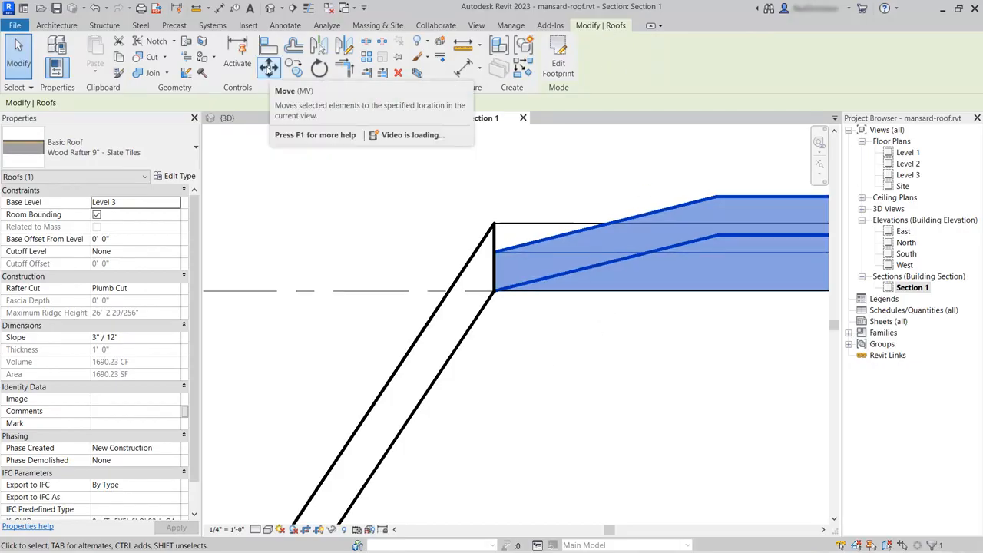
left_click(269, 67)
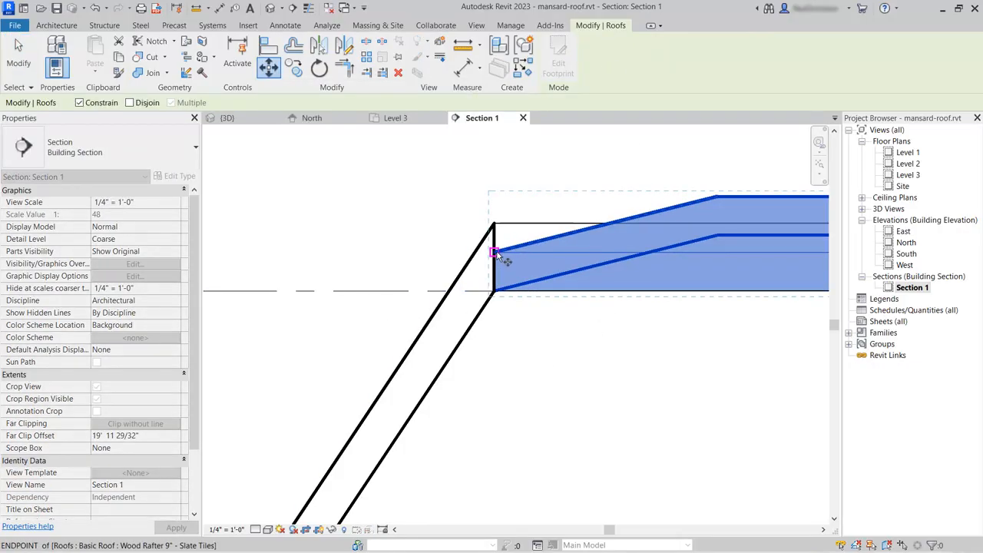
left_click(497, 254)
left_click(494, 222)
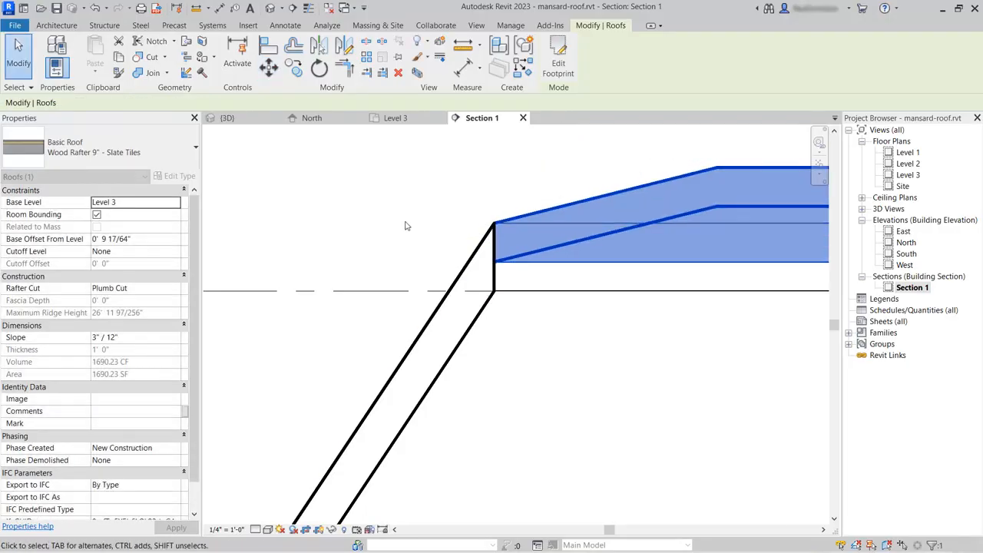
left_click(368, 267)
scroll(369, 268, "down", 2)
scroll(368, 269, "down", 3)
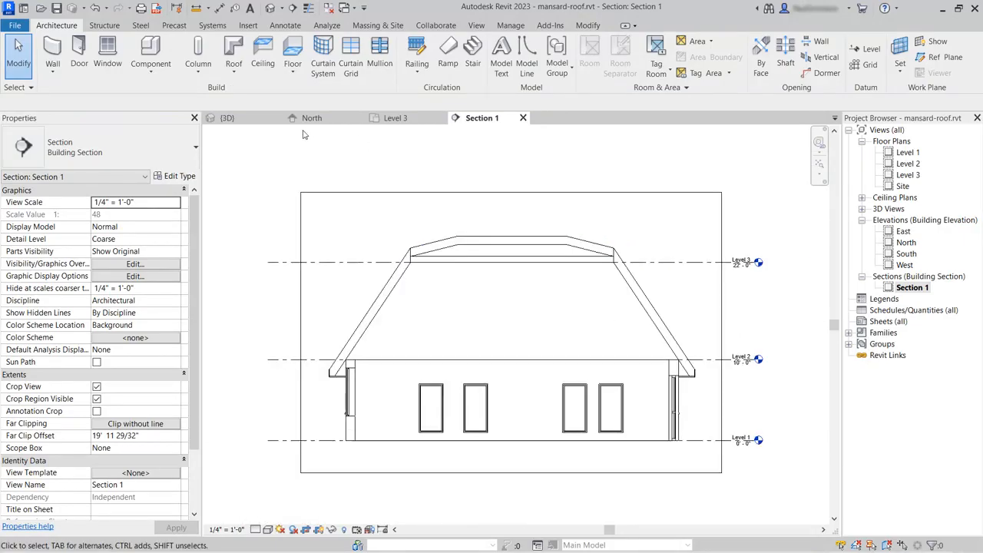
- In the 3D view, examine the joint between the two roofs and the whole building from the front
left_click(226, 118)
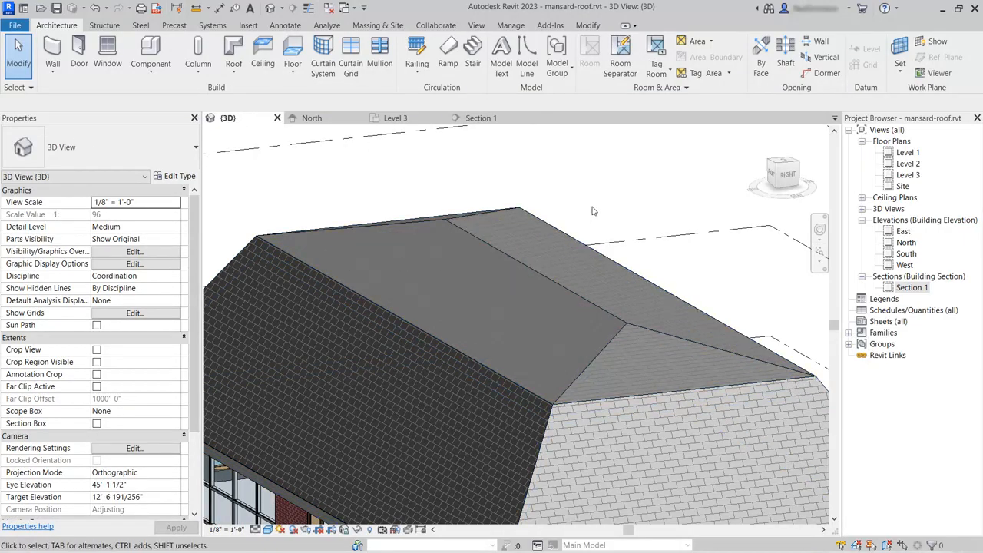
scroll(592, 210, "down", 4)
middle_click_drag(592, 210, 399, 331, "shift")
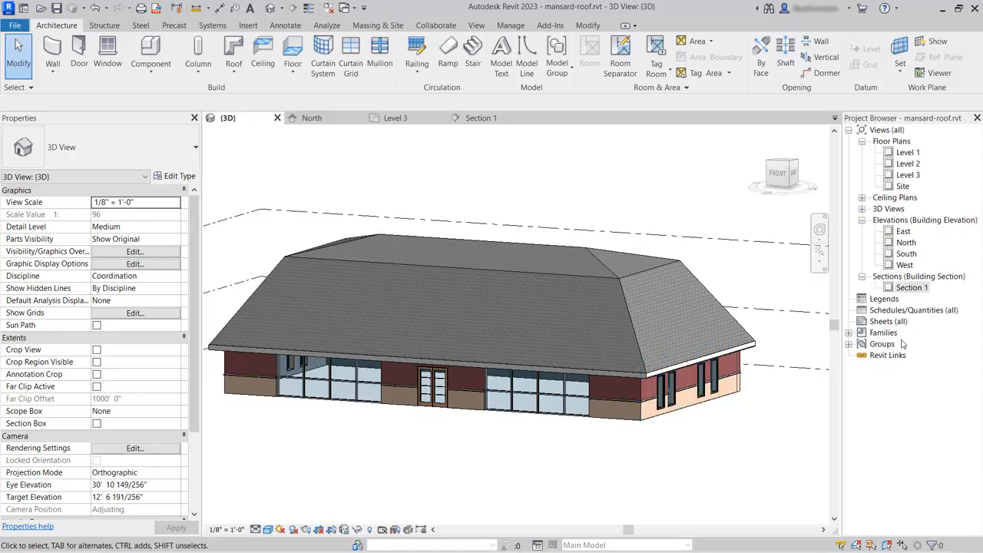
- Set the distance between Level 2 and Level 3 to 8' to test that both roofs follow the level
scroll(482, 243, "down", 3)
middle_click_drag(408, 369, 586, 370)
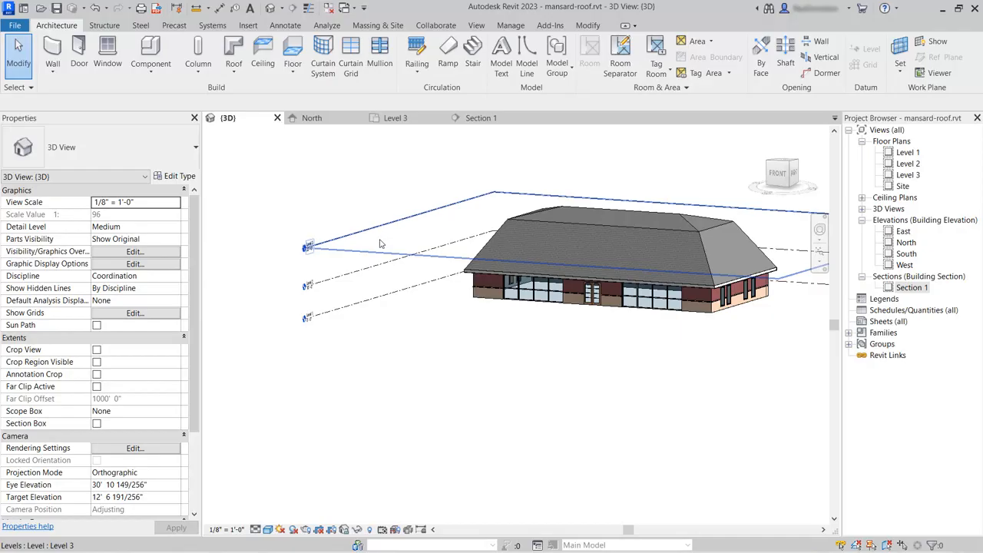
left_click(379, 244)
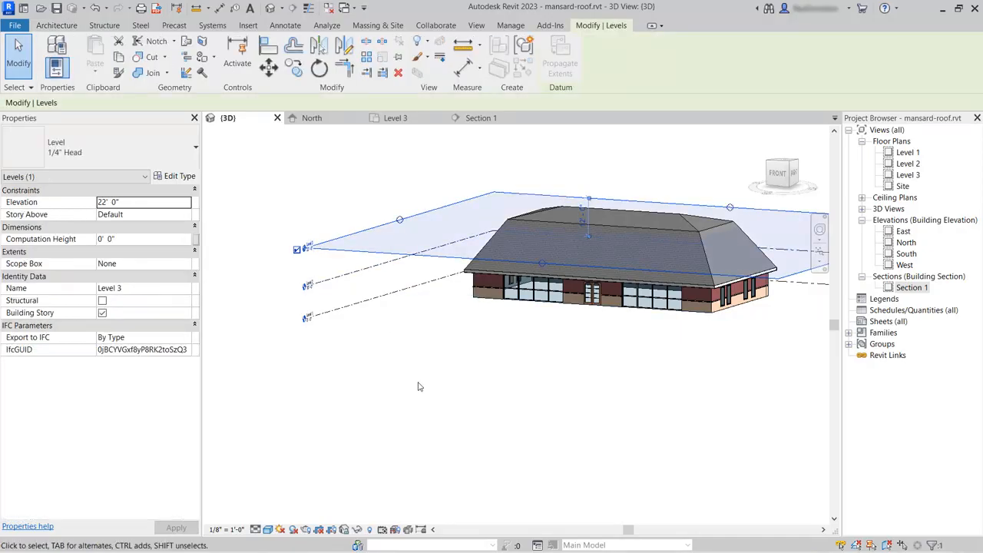
left_click(581, 221)
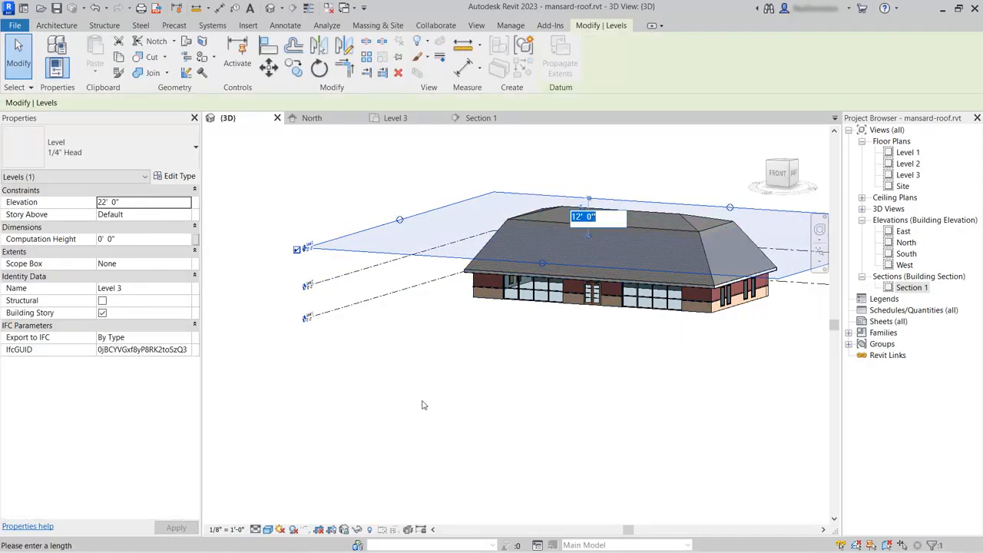
type("8")
key("Return")
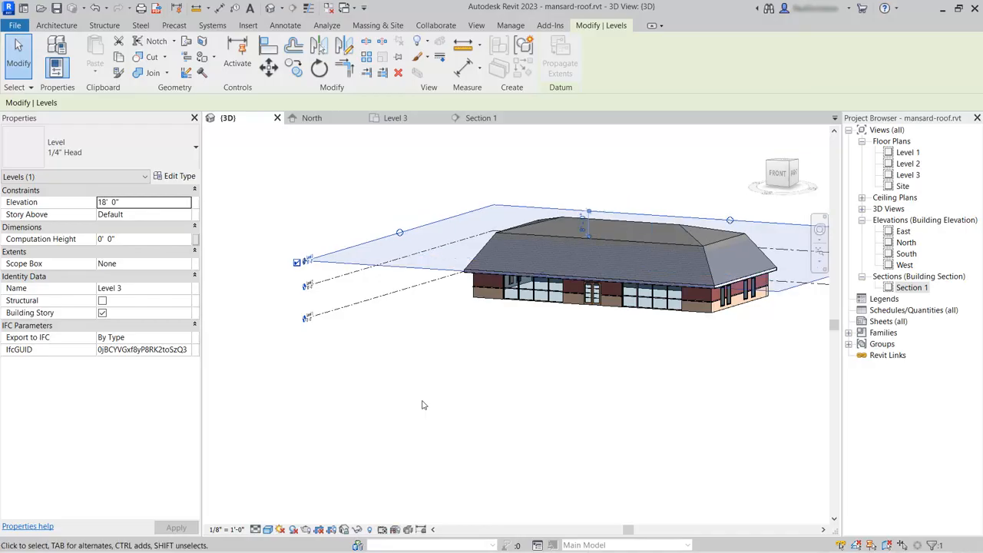
left_click(407, 189)
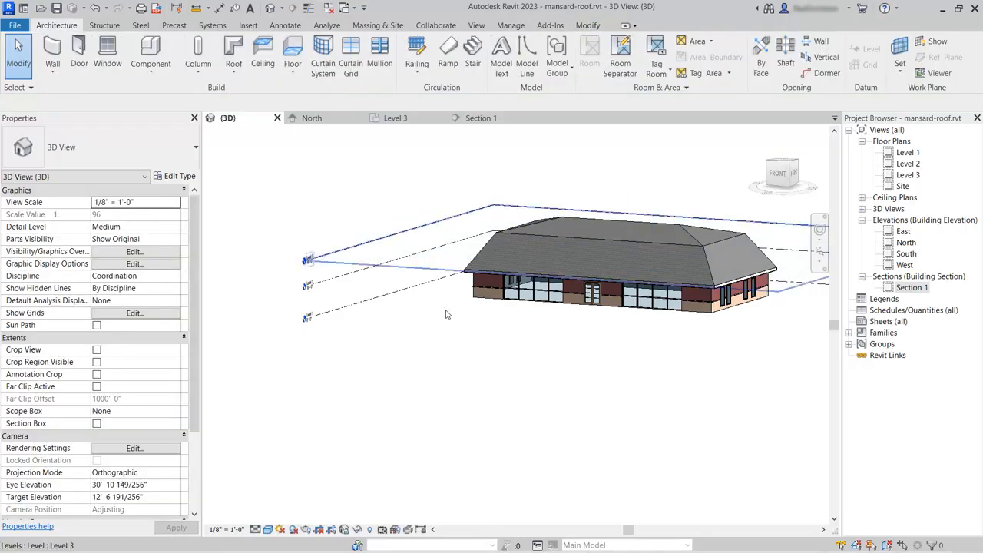
- Examine the joint between the lower and upper roofs up close and the complete mansard roof in 3D
scroll(561, 198, "up", 8)
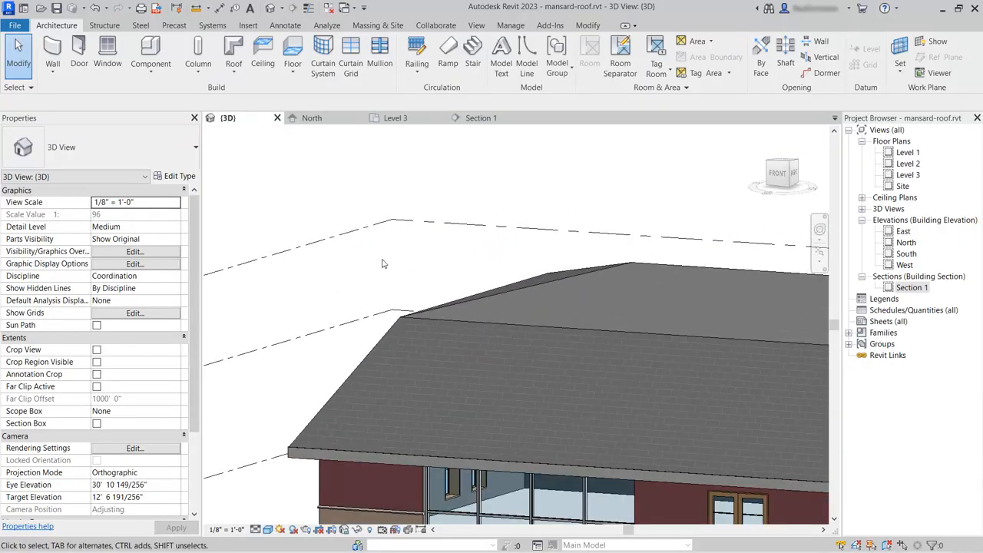
middle_click_drag(471, 228, 454, 280, "shift")
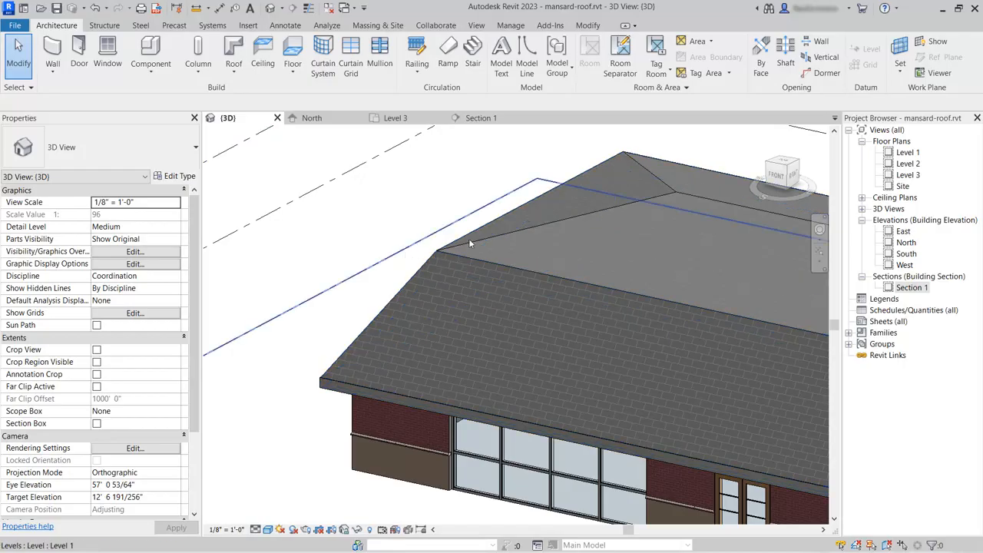
scroll(307, 292, "down", 3)
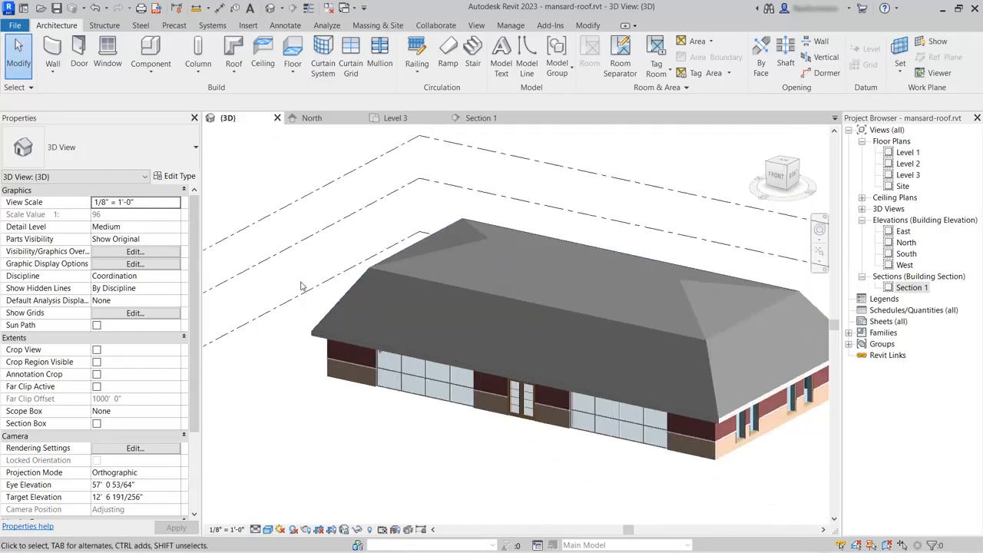
middle_click_drag(495, 472, 454, 461)
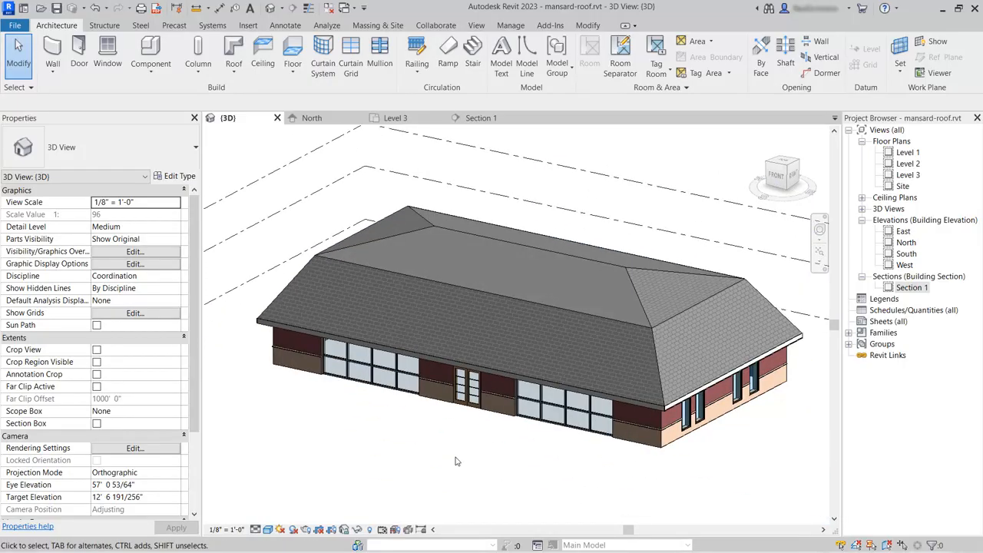